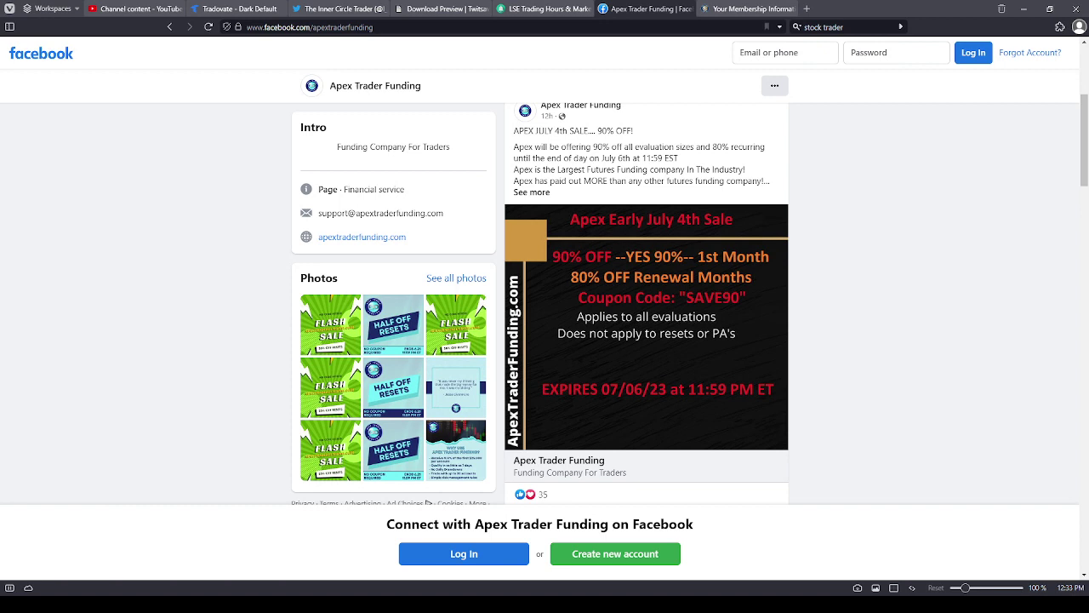
{"action": "scroll", "coordinate": [718, 316], "scroll_direction": "down", "scroll_amount": 1}
{"action": "scroll", "coordinate": [718, 315], "scroll_direction": "up", "scroll_amount": 1}
{"action": "scroll", "coordinate": [660, 268], "scroll_direction": "up", "scroll_amount": 1}
{"action": "scroll", "coordinate": [660, 268], "scroll_direction": "down", "scroll_amount": 1}
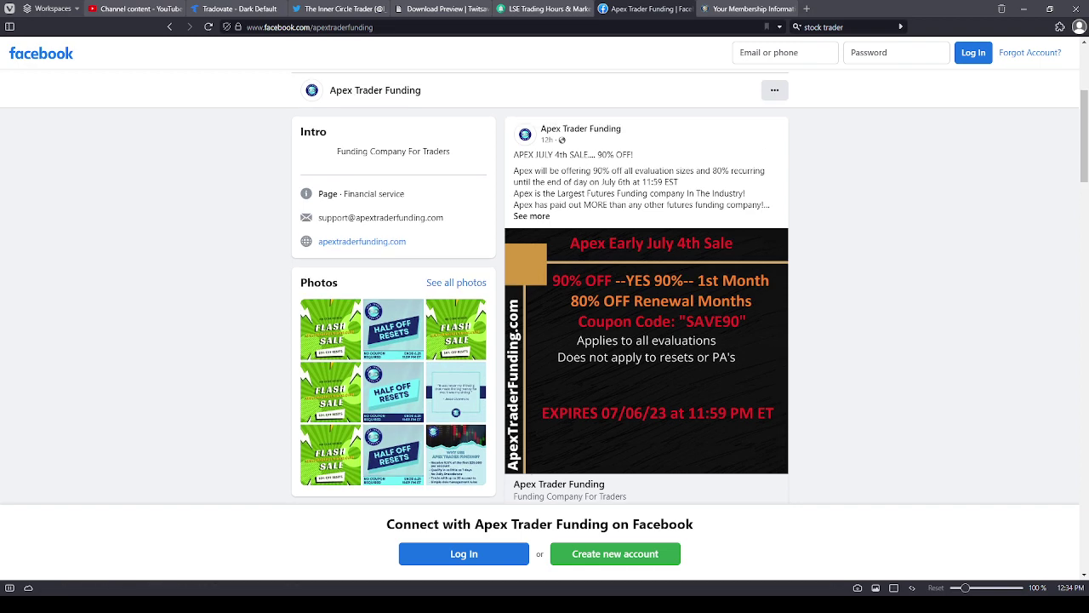
{"action": "scroll", "coordinate": [544, 324], "scroll_direction": "up", "scroll_amount": 1}
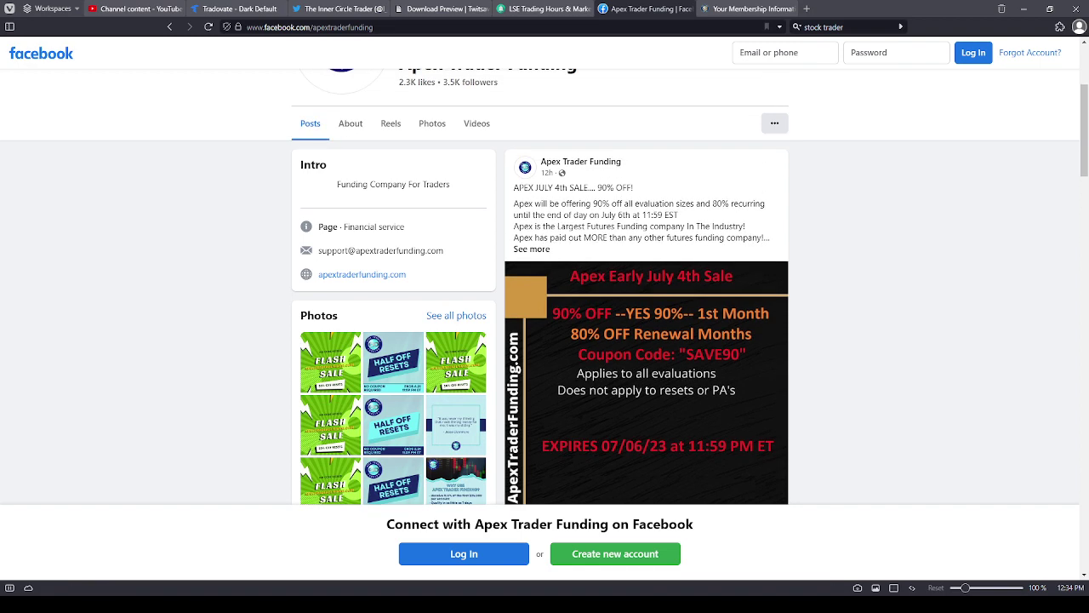